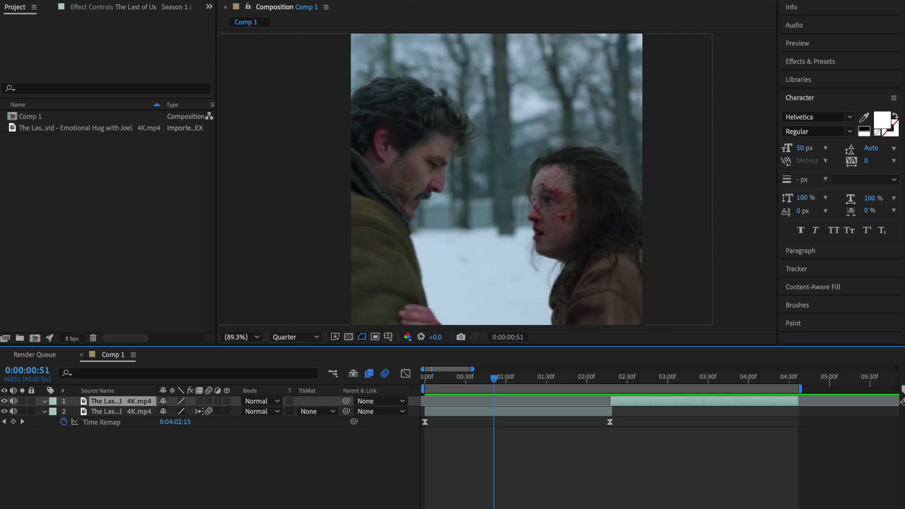
Step: Try the FOREST preset on layer 2, switch preview to Full resolution, then delete the grading effects
click(705, 224)
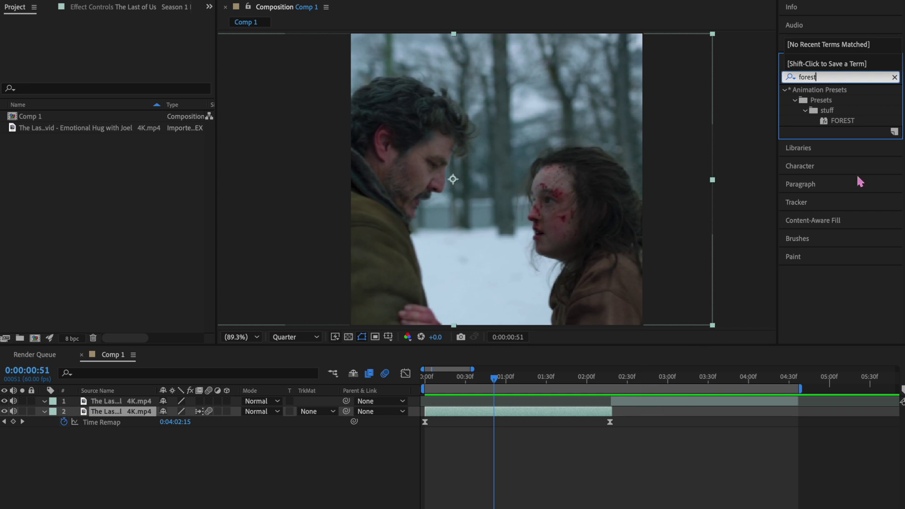
double_click(845, 124)
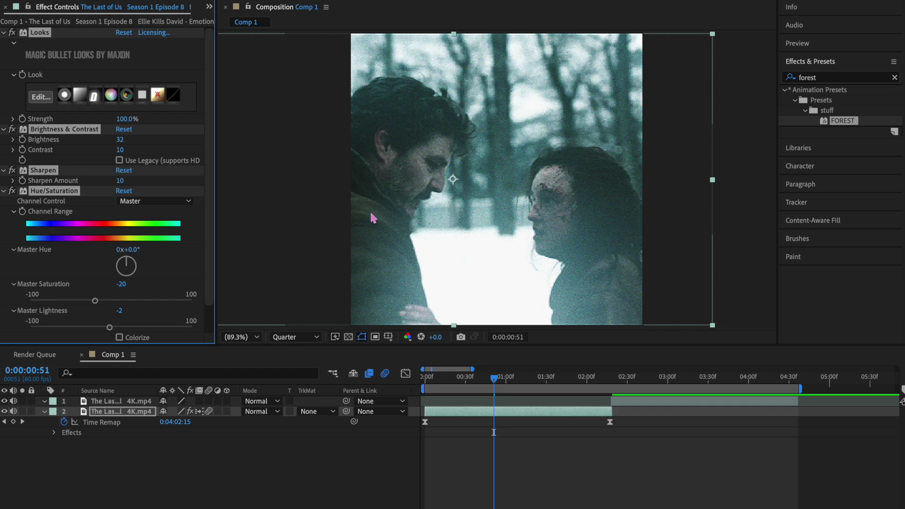
click(286, 338)
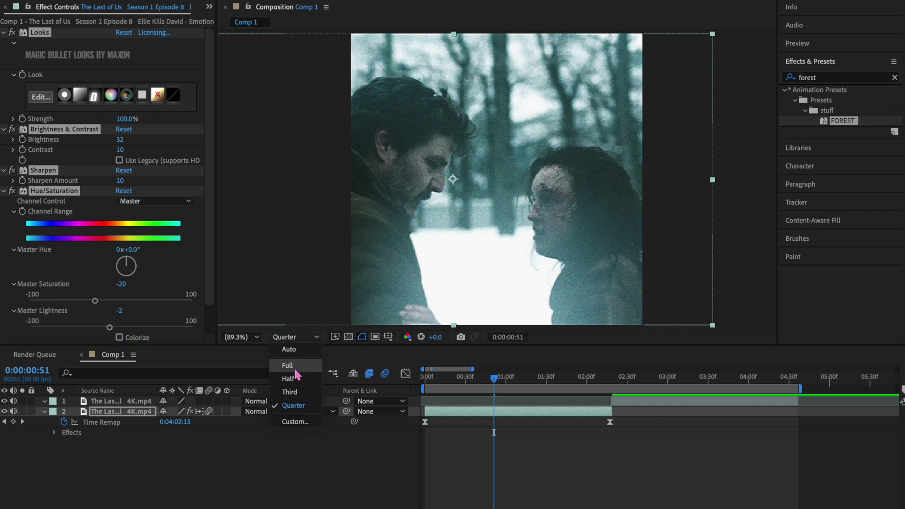
click(296, 374)
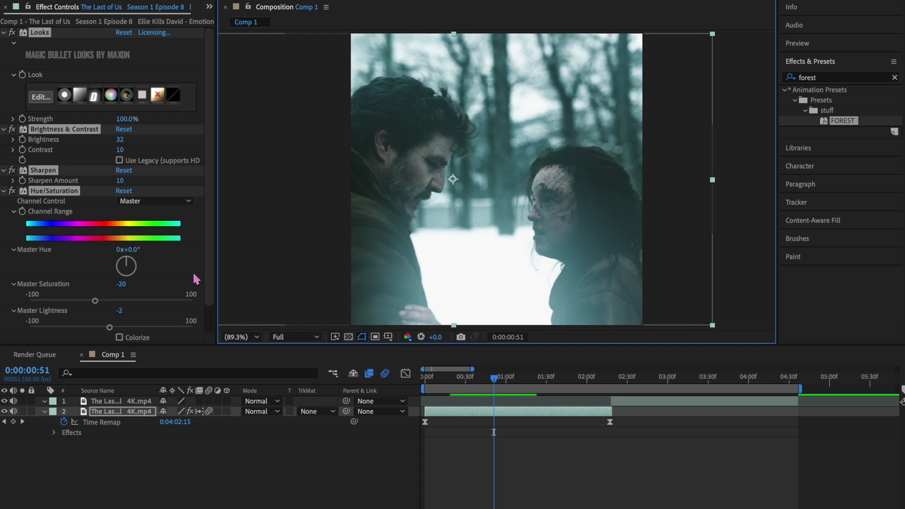
key(Delete)
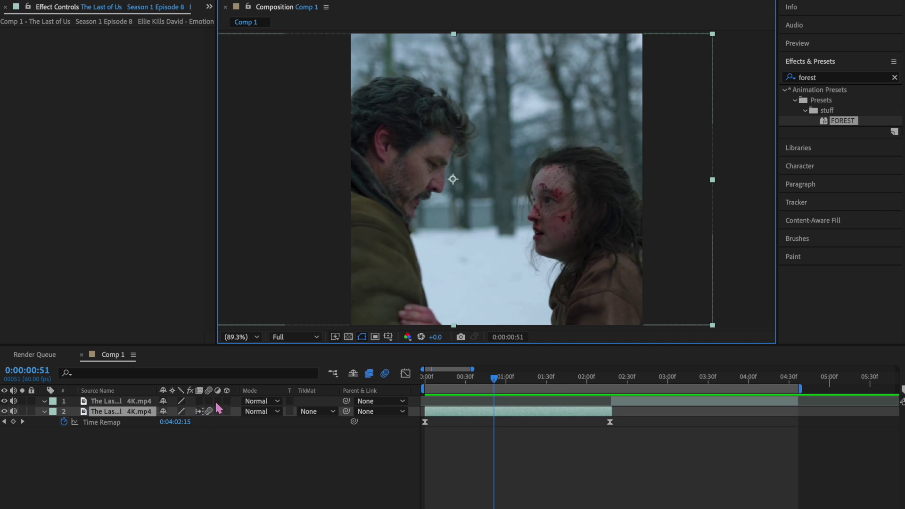
Step: Pull the work area end back to the layer cut and set the time to 0:00:02:12
click(705, 377)
drag(799, 388, 618, 387)
click(603, 379)
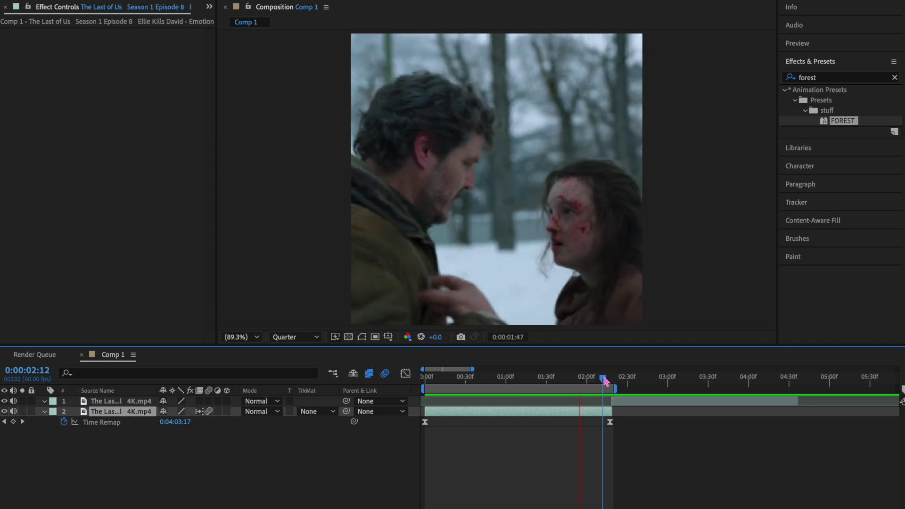
Step: Extend the work area end to about 04:40 and set Twixtor's input frame rate to 23.976
drag(614, 386, 799, 389)
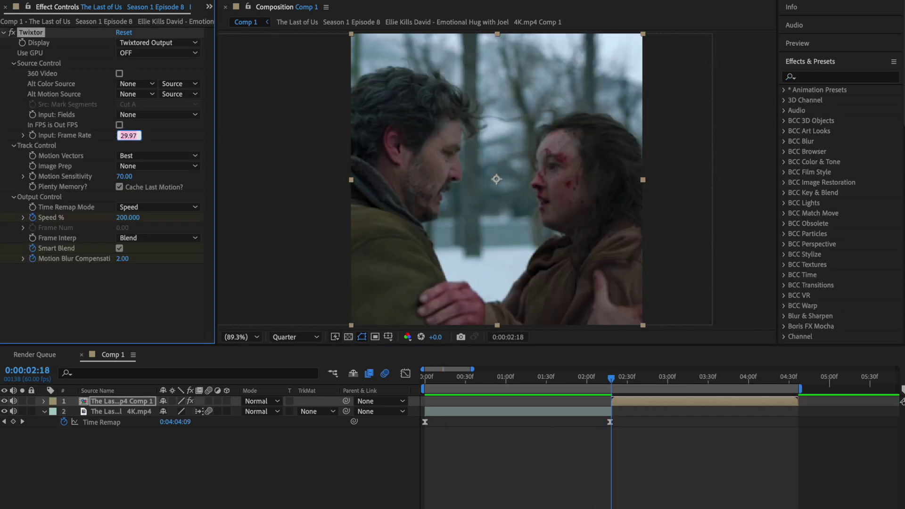
text(23.976)
key(Return)
key(u)
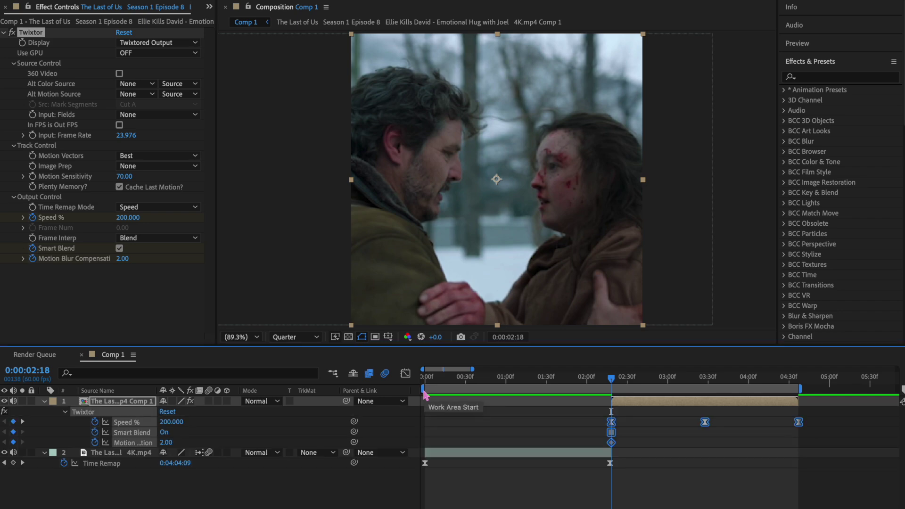
Step: Start the work area at 02:18, preview the speed ramp, then return to 0:00:00:37
drag(424, 390, 609, 389)
key(space)
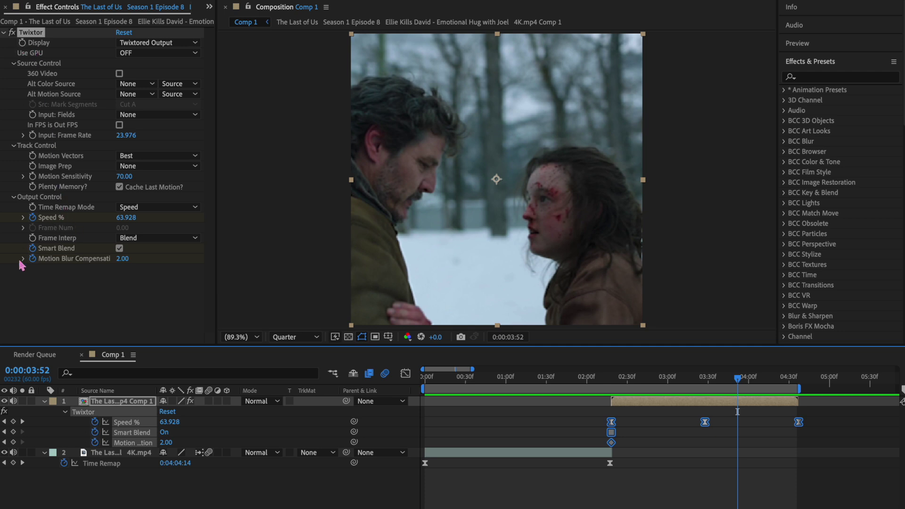
click(475, 377)
click(482, 457)
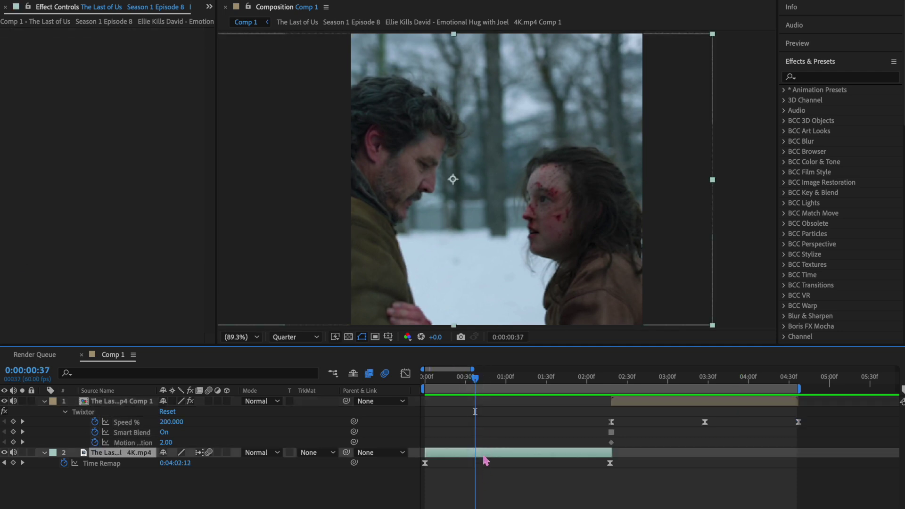
Step: Select the lower clip's two Time Remap keyframes and check their speed graph
drag(637, 487, 422, 464)
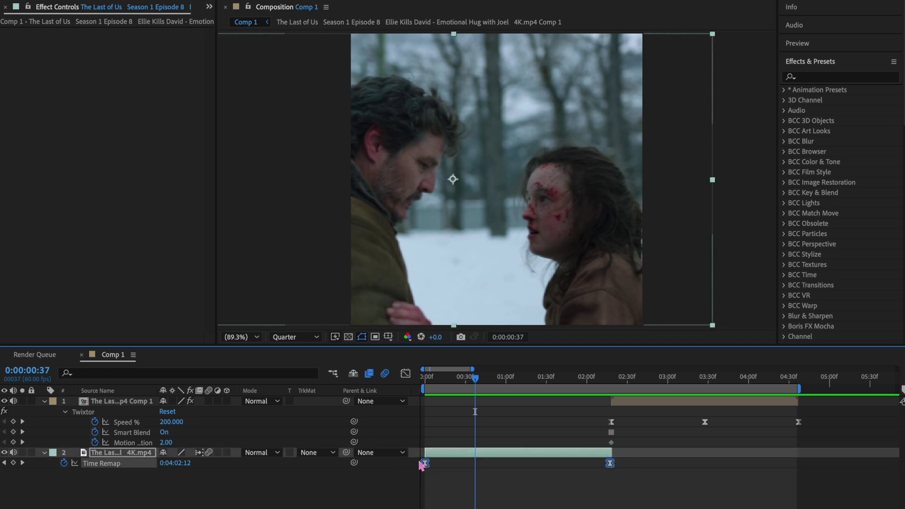
click(406, 373)
click(406, 374)
Step: Scrub the upper Twixtor layer forward from 0:00:01:18 to check the speed ramp
click(132, 406)
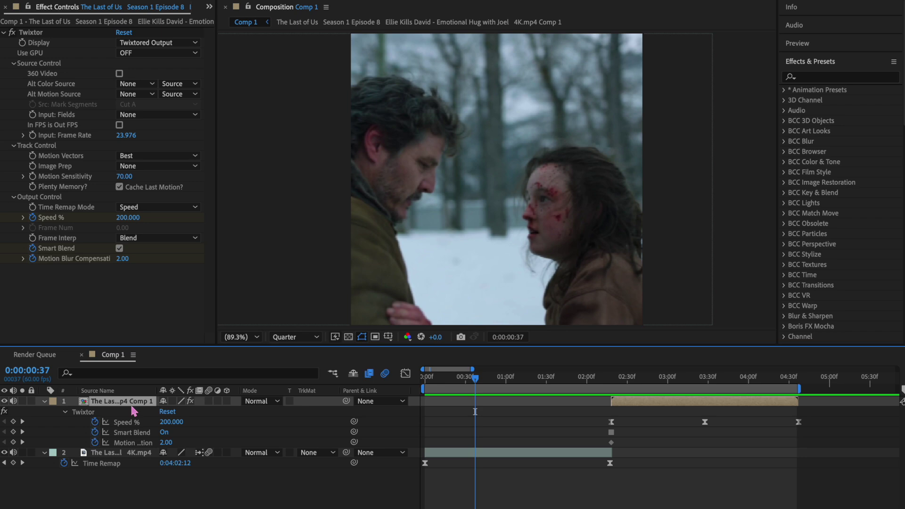
click(530, 380)
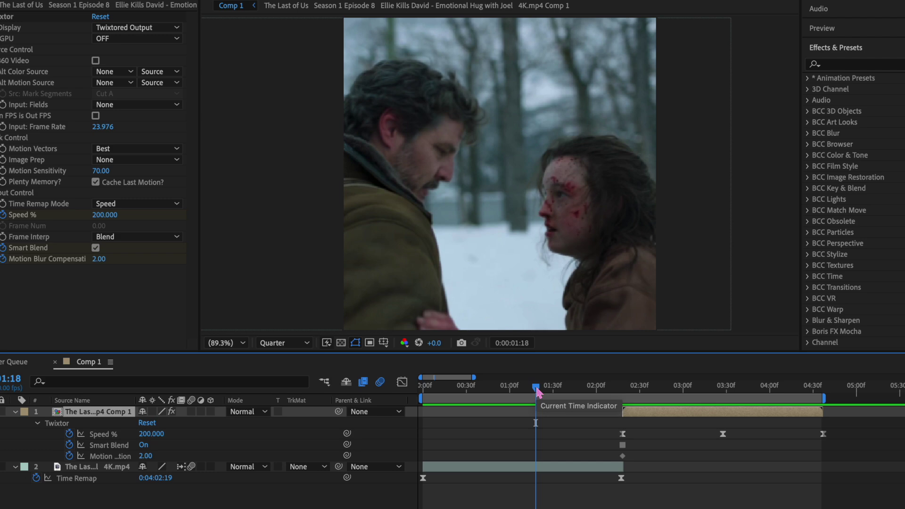
drag(536, 391, 629, 392)
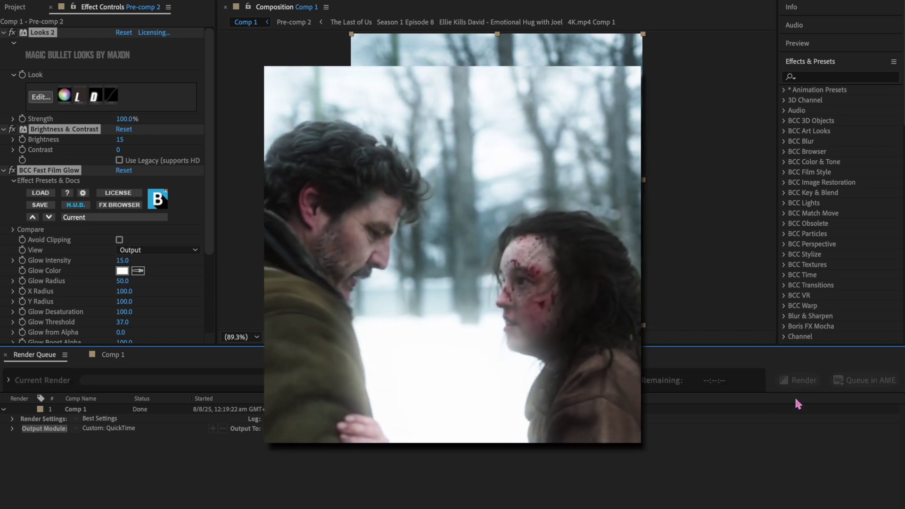
Step: Return to the Comp 1 timeline after the render finishes
click(112, 355)
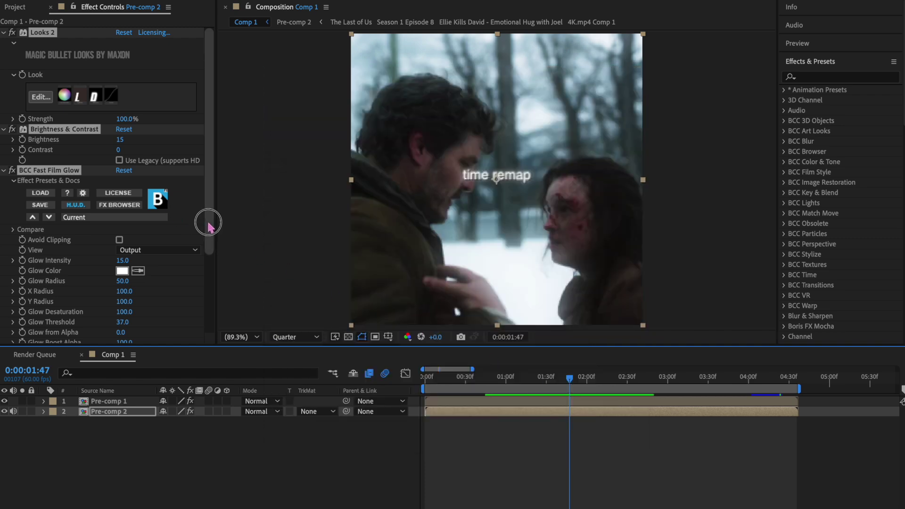
Step: Hide the two pre-comp footage layers in the timeline
drag(207, 223, 215, 285)
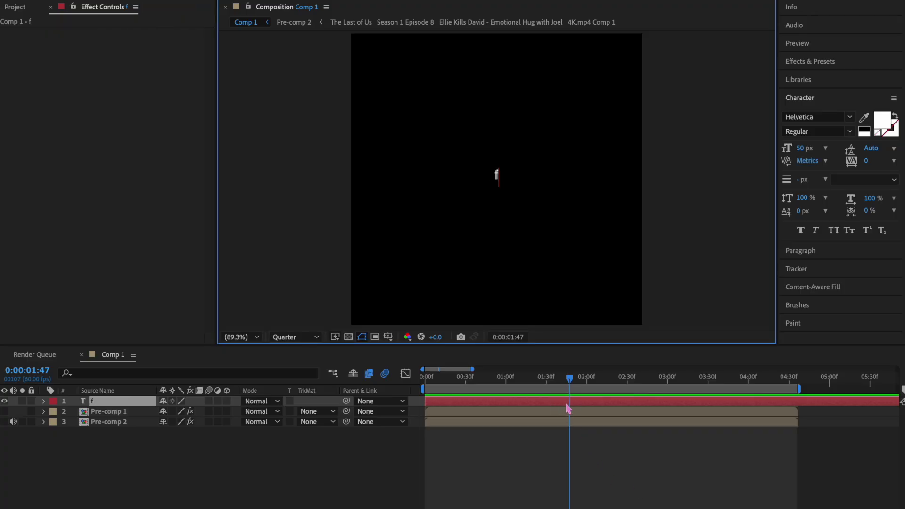
Step: Finish typing the creator's handle and apply Deep Glow to the text layer
text(ilmsbytati)
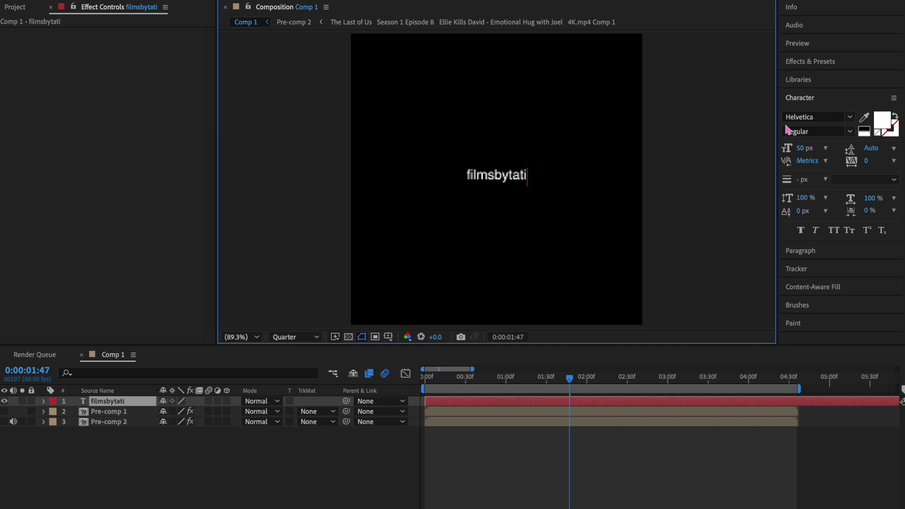
click(821, 63)
click(823, 75)
text(deep)
double_click(826, 162)
Step: Set Deep Glow Radius to 83 and Exposure to 0.19, previewing at Full resolution
drag(124, 43, 21, 57)
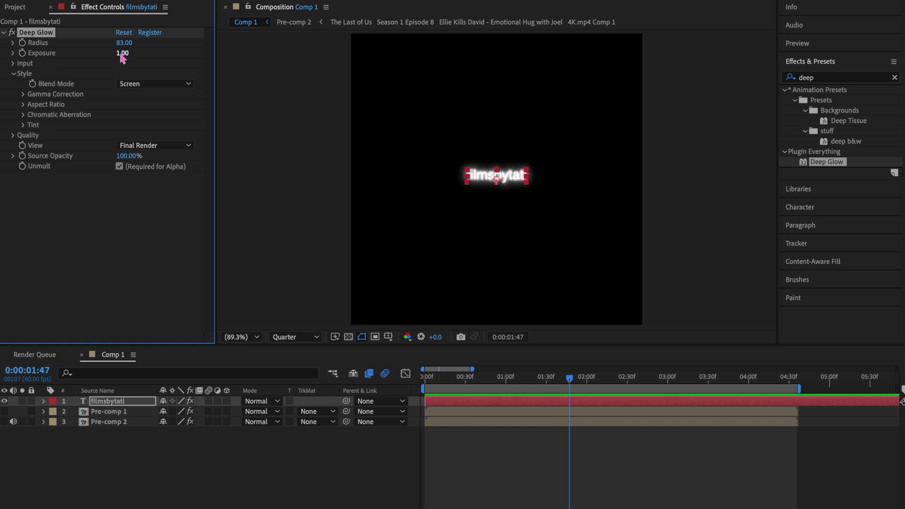
drag(122, 54, 90, 70)
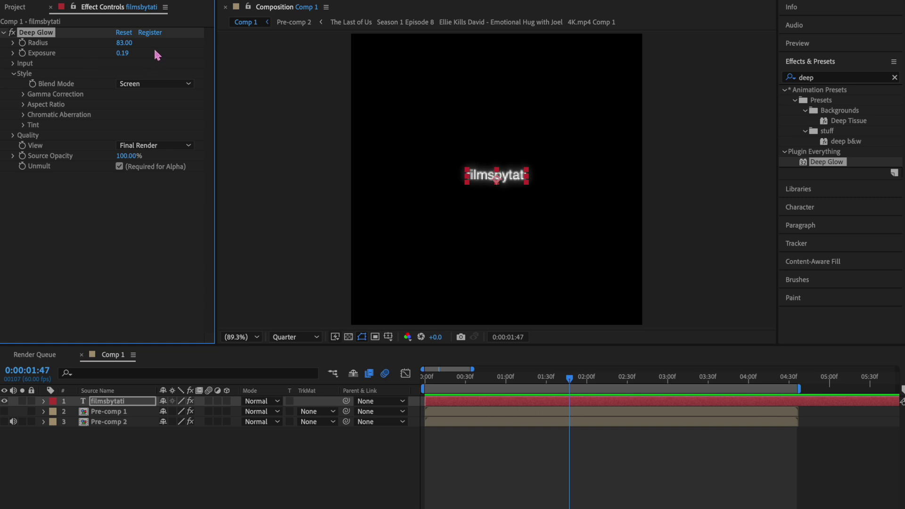
click(311, 334)
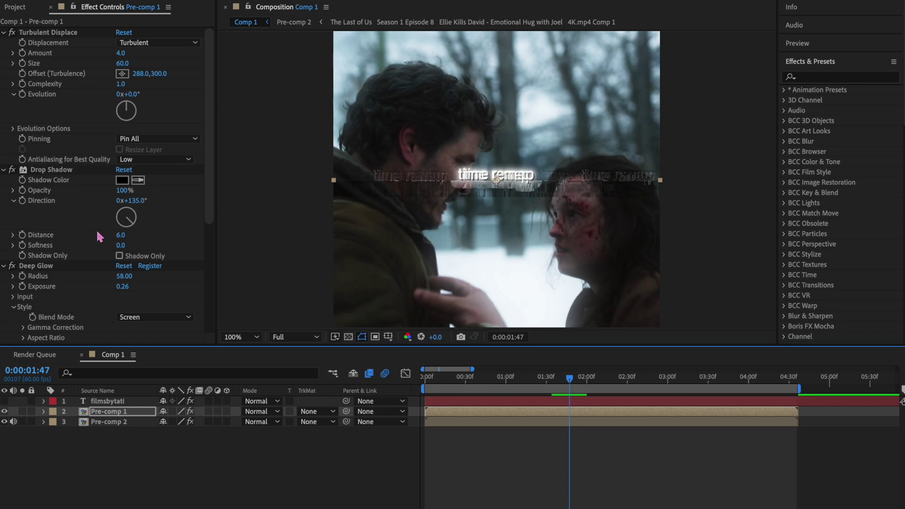
Step: Select Pre-comp 2 and preview the footage with the Glitchify distortion
click(439, 422)
key(space)
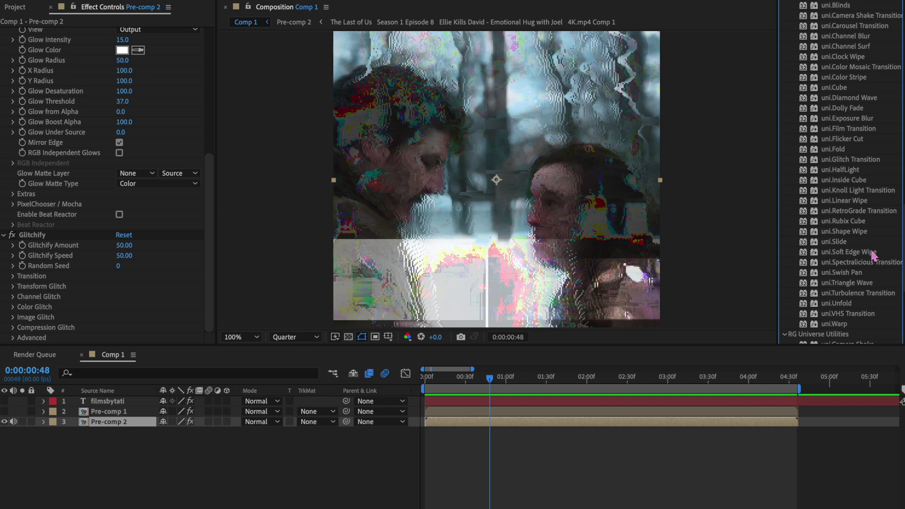
Step: Delete the Glitchify effect from Pre-comp 2 in Effect Controls
click(76, 233)
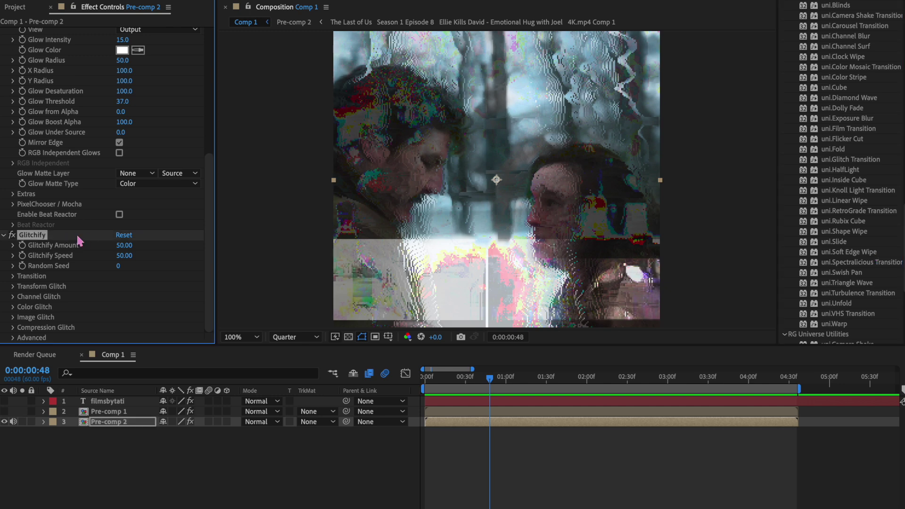
key(Delete)
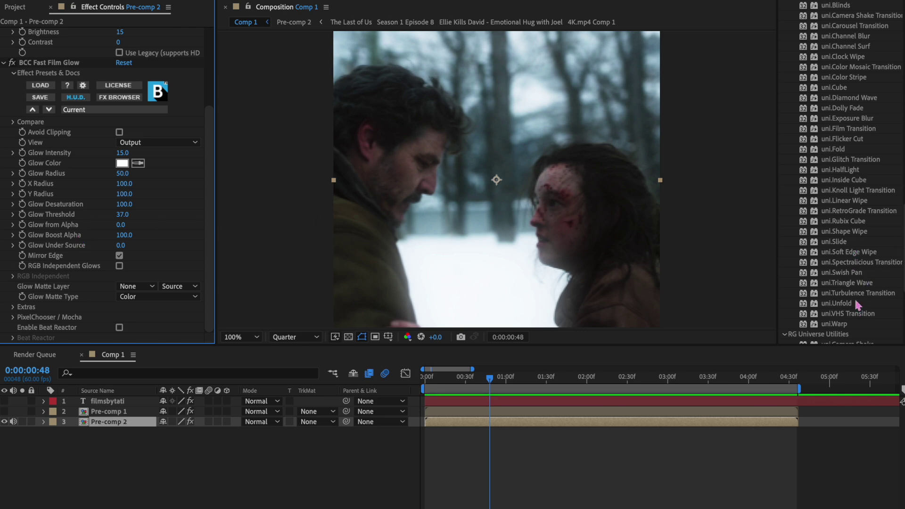
Step: Search 'uni.vhs', apply uni.VHS to Pre-comp 2, and scrub forward to check the tape look
key(ctrl+f)
text(uni.vhs)
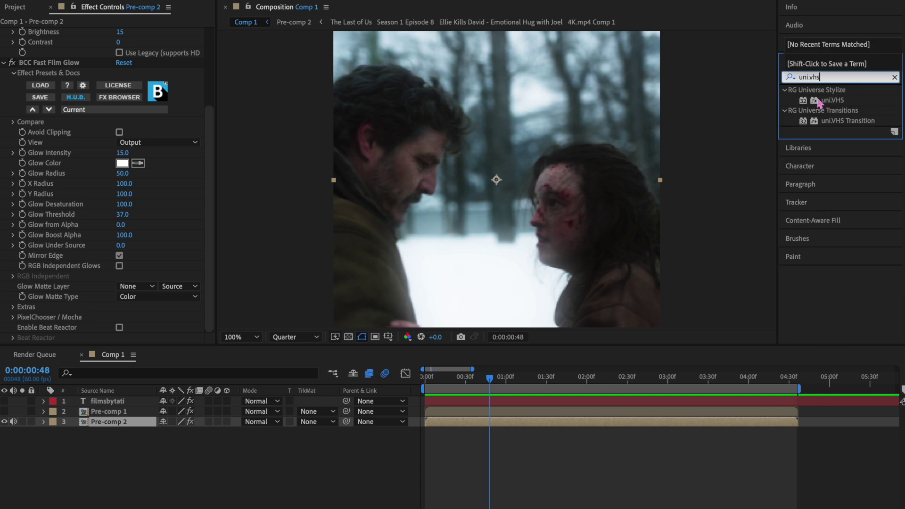
double_click(820, 100)
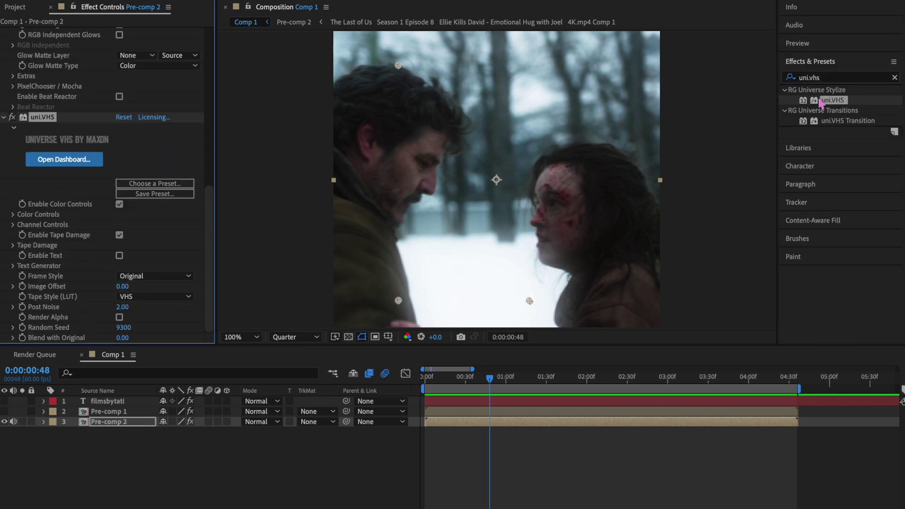
drag(489, 378, 528, 389)
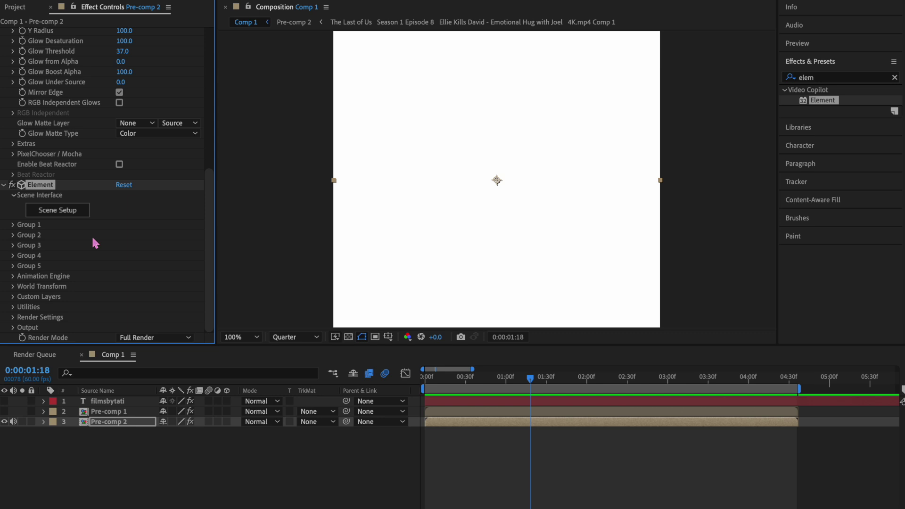
key(Delete)
click(895, 77)
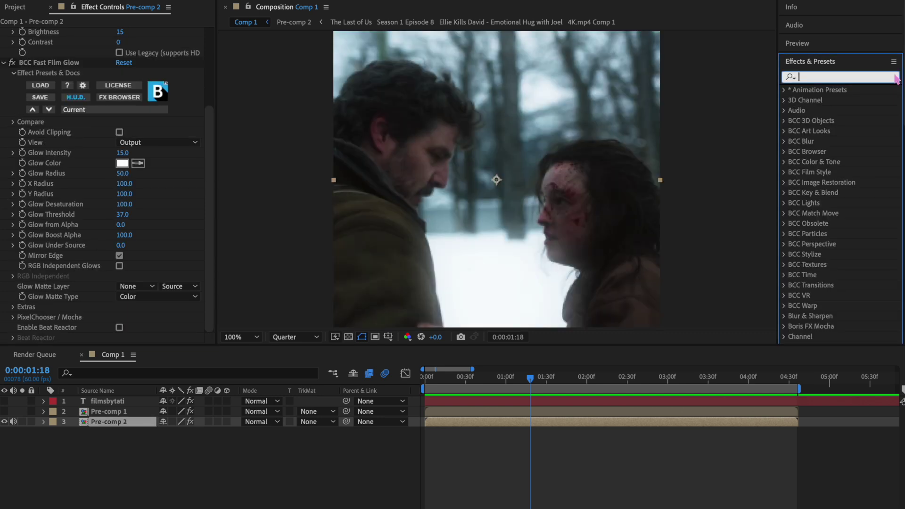